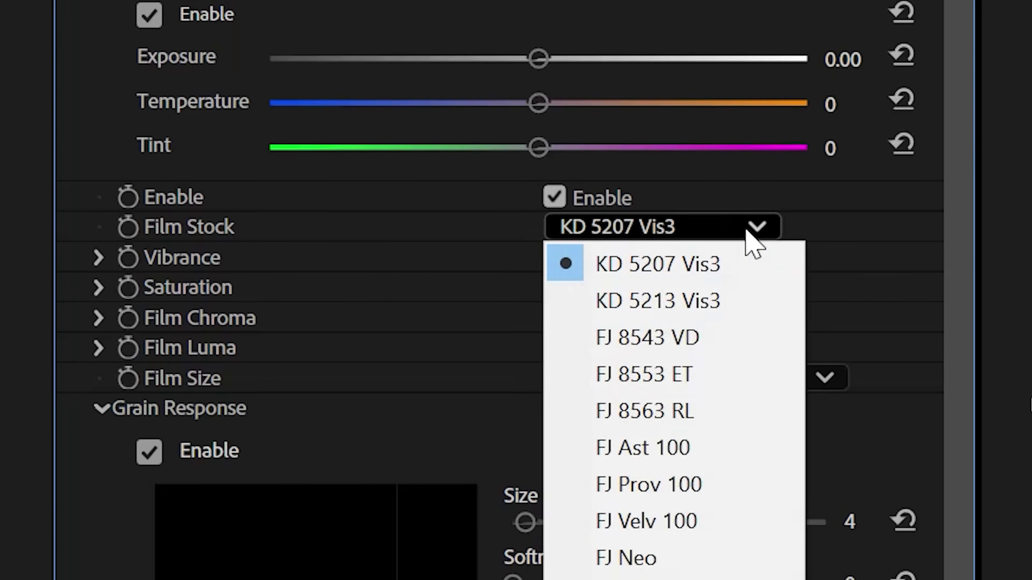
Set the FilmConvert Nitrate film stock to FJ 8543 VD
left_click(740, 301)
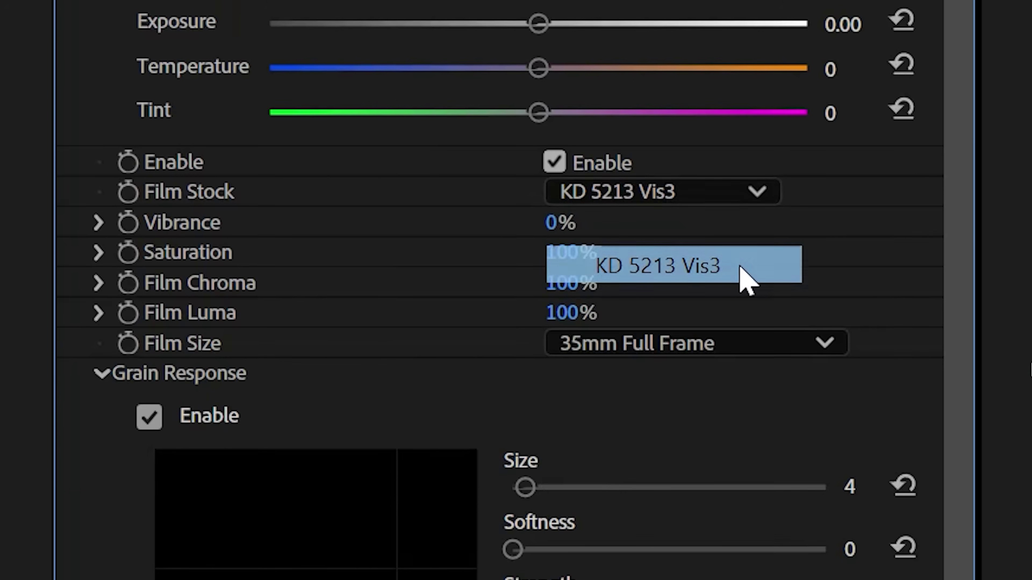
left_click(750, 191)
left_click(747, 302)
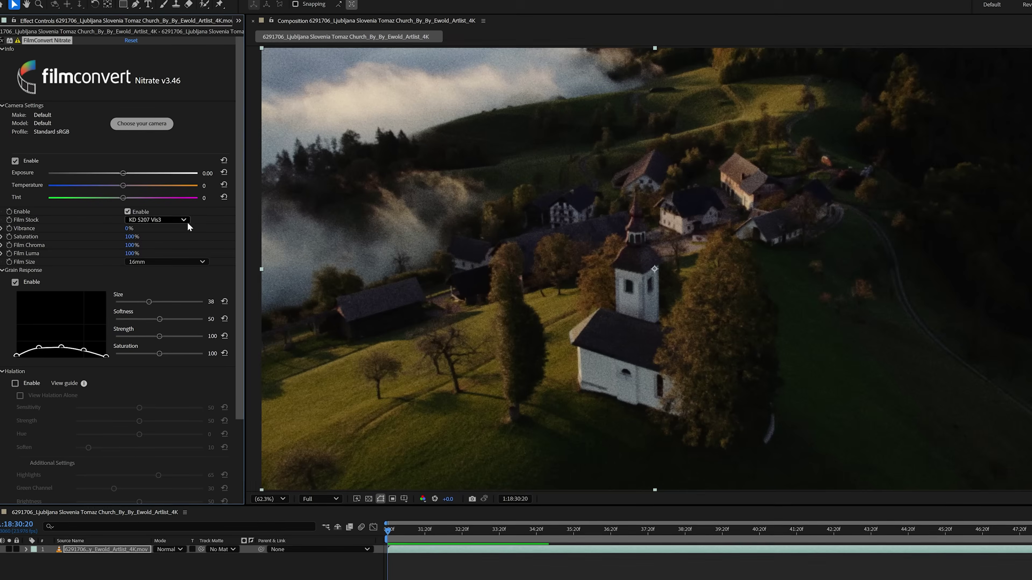
left_click(178, 220)
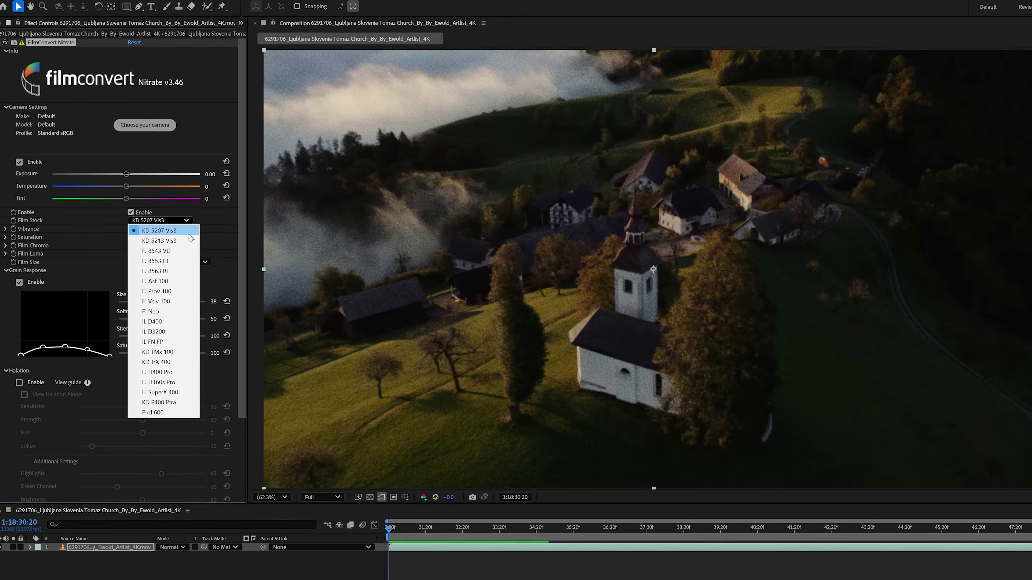
left_click(191, 251)
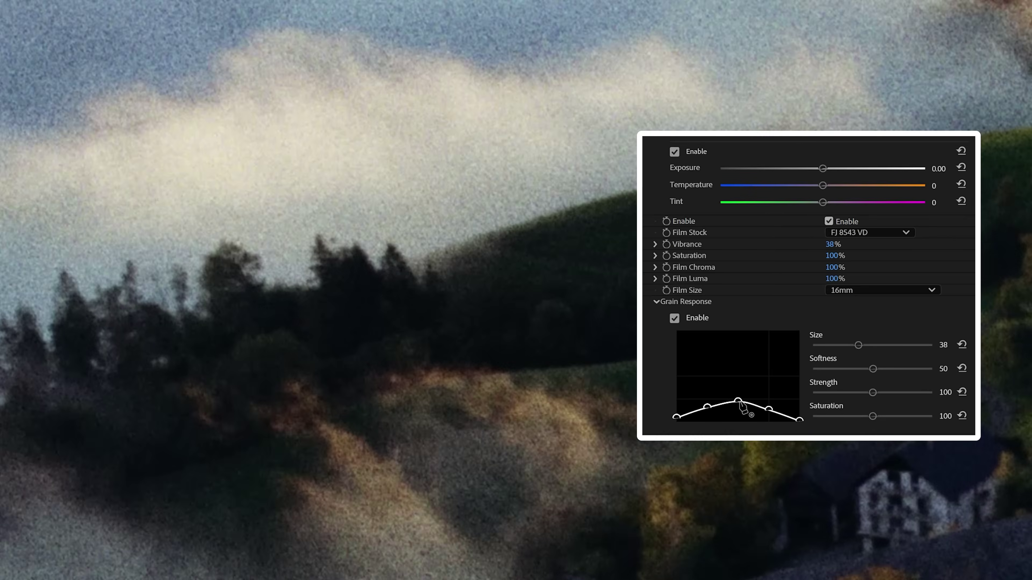
Lift the grain curve's midtones and enable halation at Sensitivity 62, Strength 72
left_click_drag(768, 409, 768, 403)
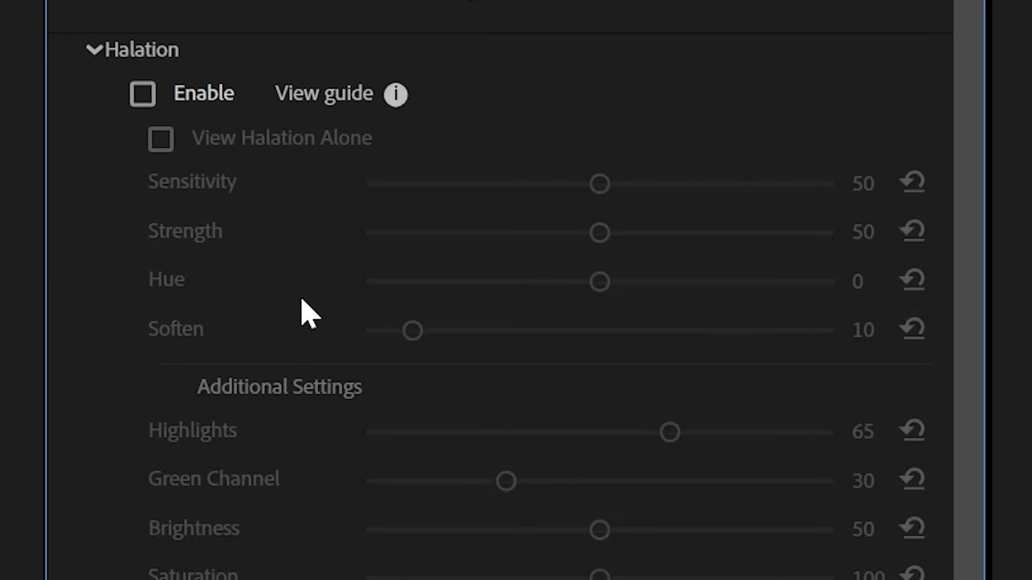
left_click(143, 93)
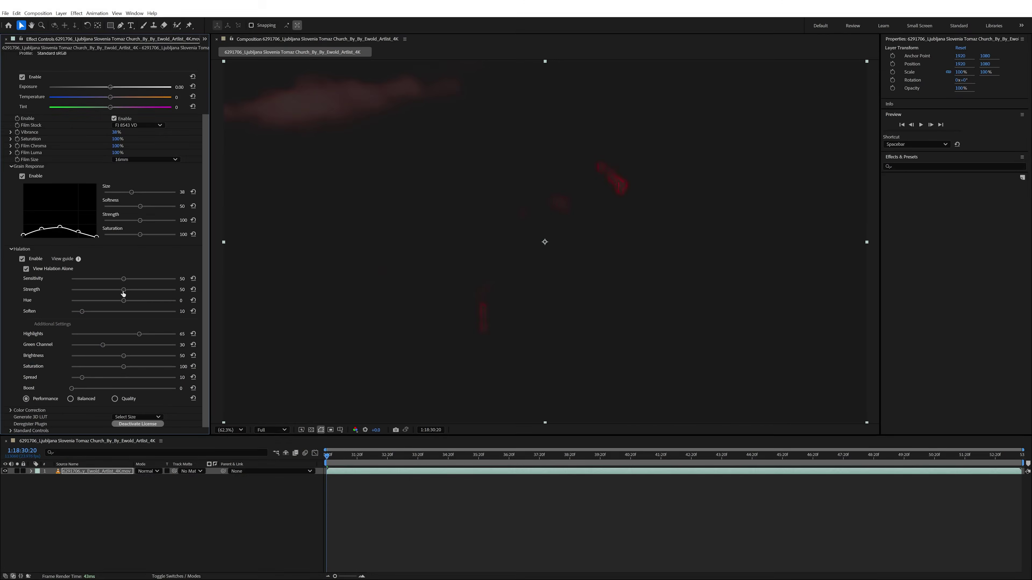
mouse_move(123, 290)
left_mouse_down()
mouse_move(154, 293)
mouse_move(129, 280)
mouse_move(138, 279)
left_mouse_up()
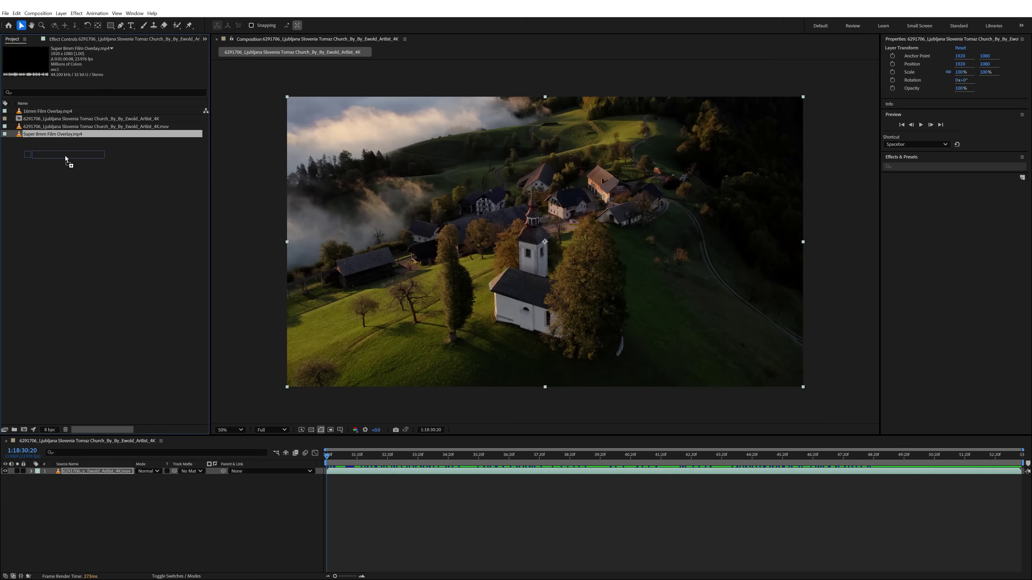
Add the Super 8mm and 16mm Film Overlays in Multiply and set Add Grain to Final Output
left_click_drag(113, 403, 110, 471)
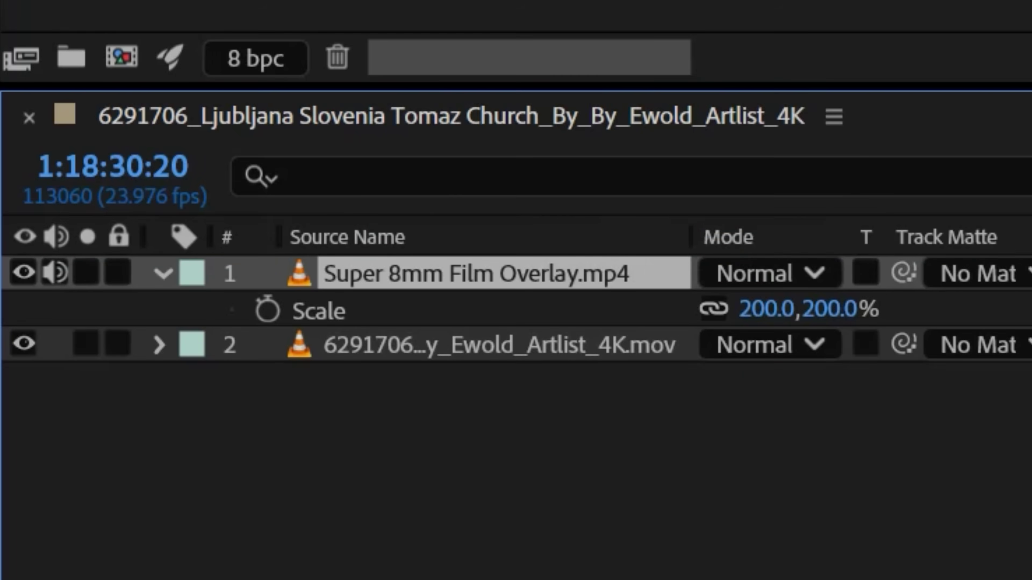
left_click(525, 263)
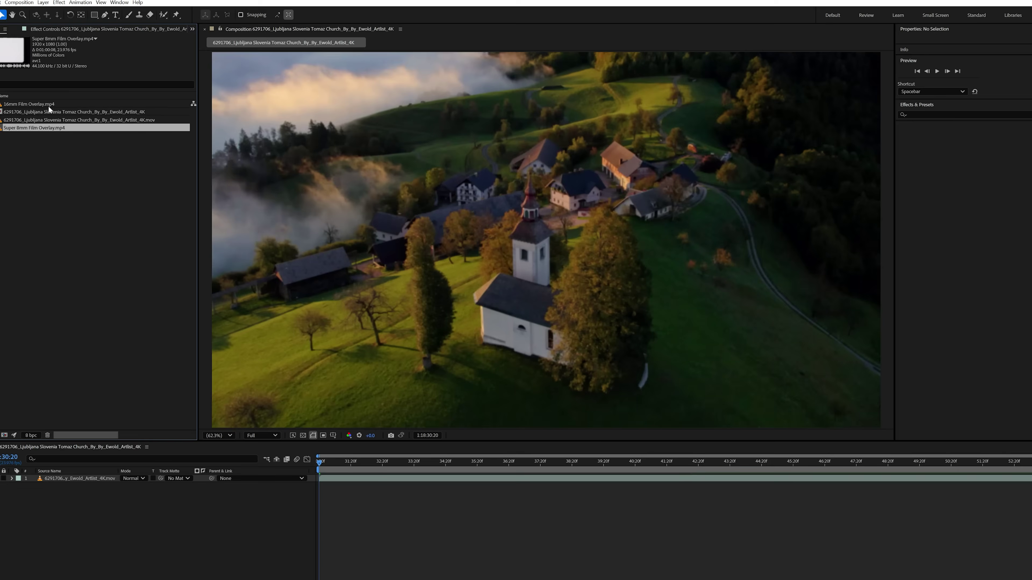
left_click_drag(35, 106, 93, 477)
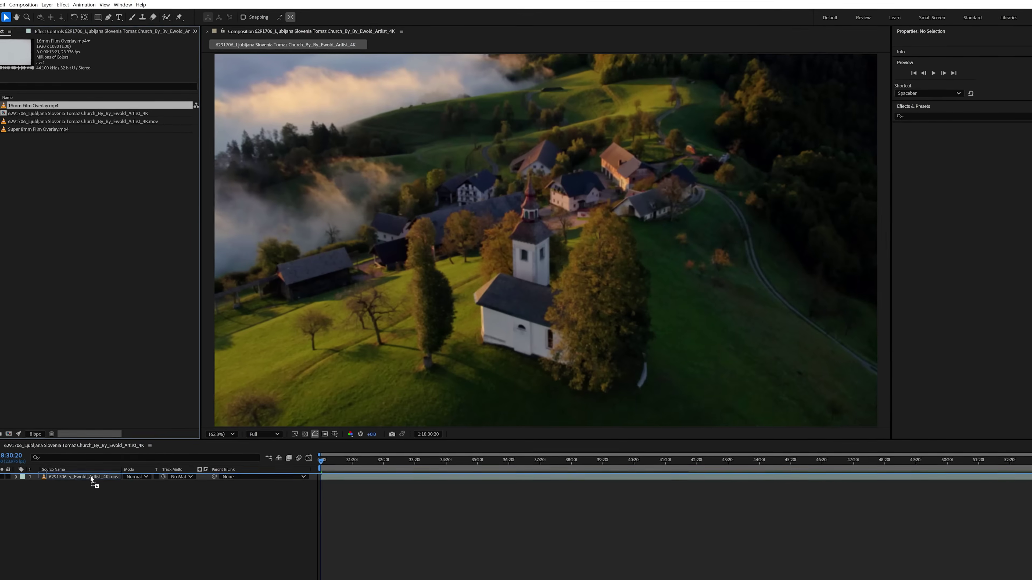
left_click(138, 476)
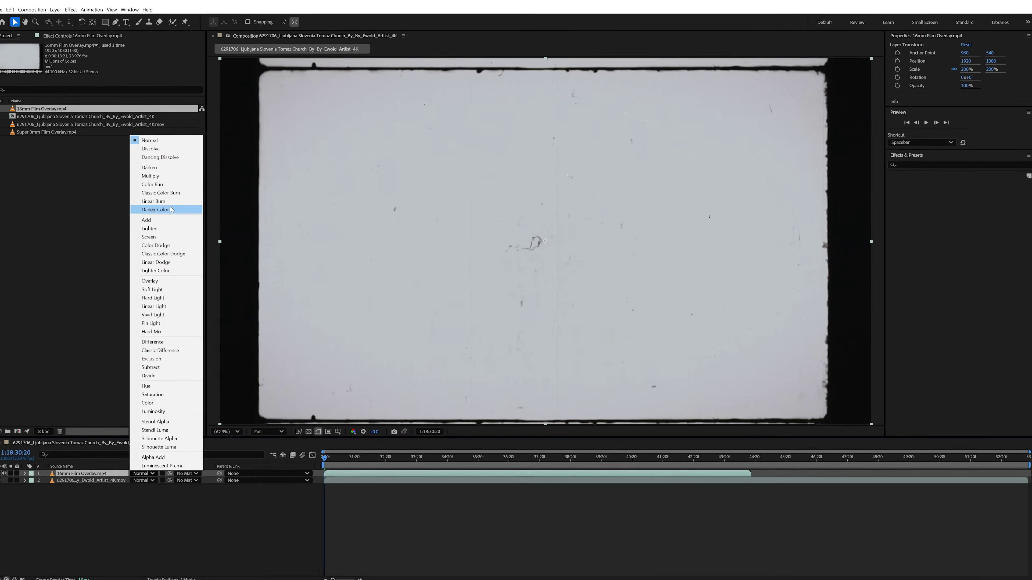
left_click(177, 180)
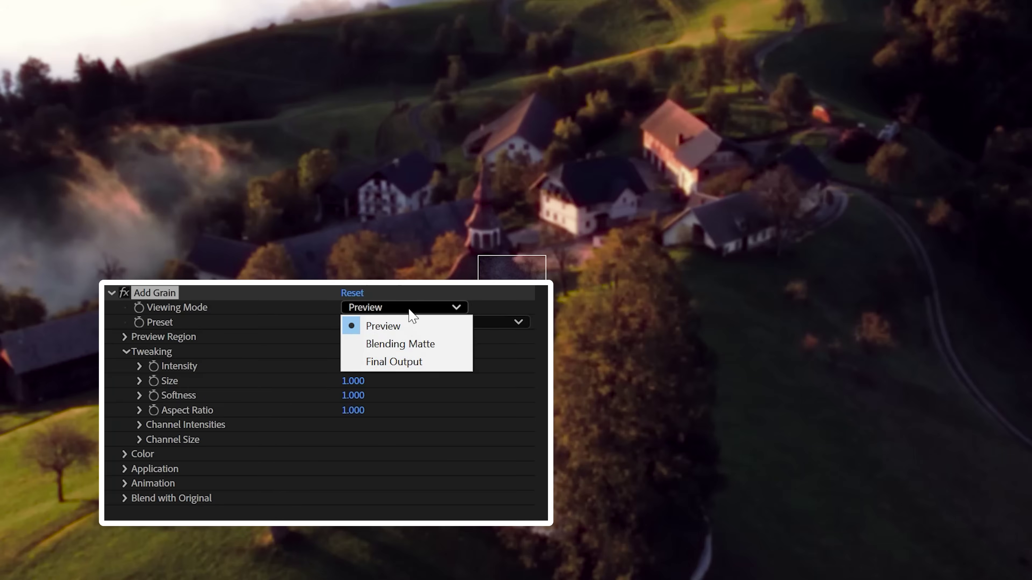
left_click(427, 366)
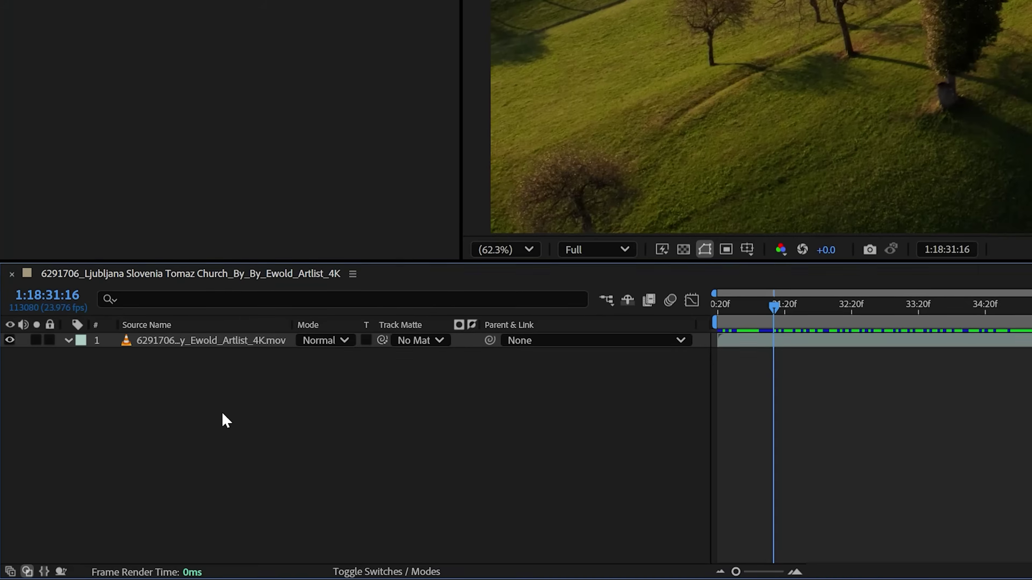
Create a new adjustment layer named Color/Glow above the footage
right_click(222, 414)
mouse_move(423, 235)
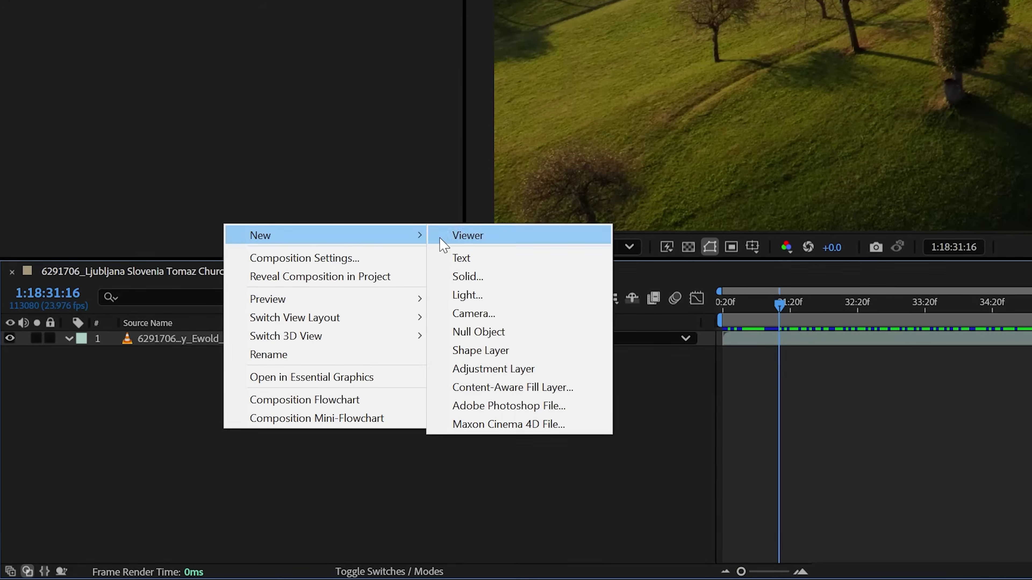
left_click(459, 366)
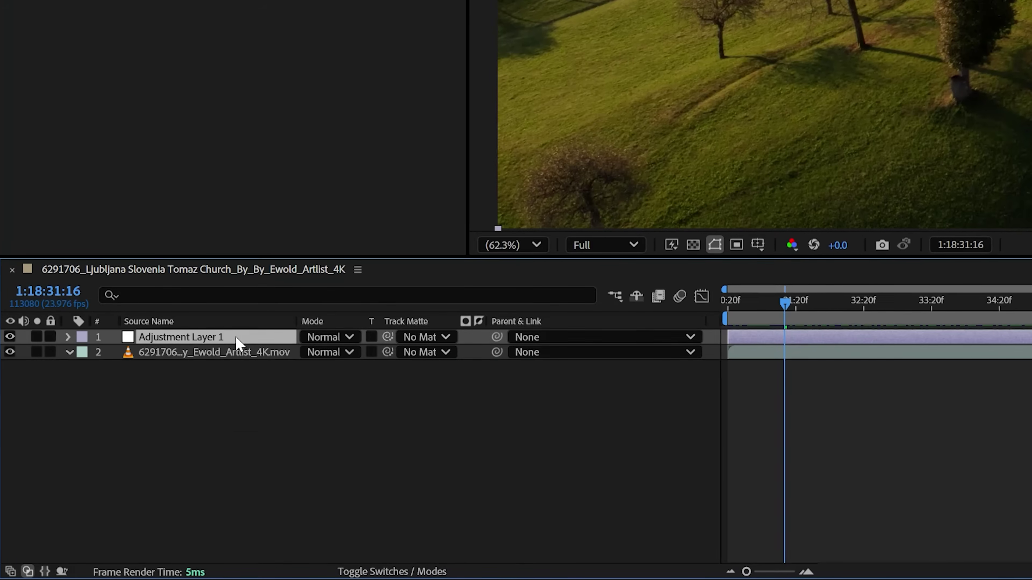
key("Return")
type("Color/Glow")
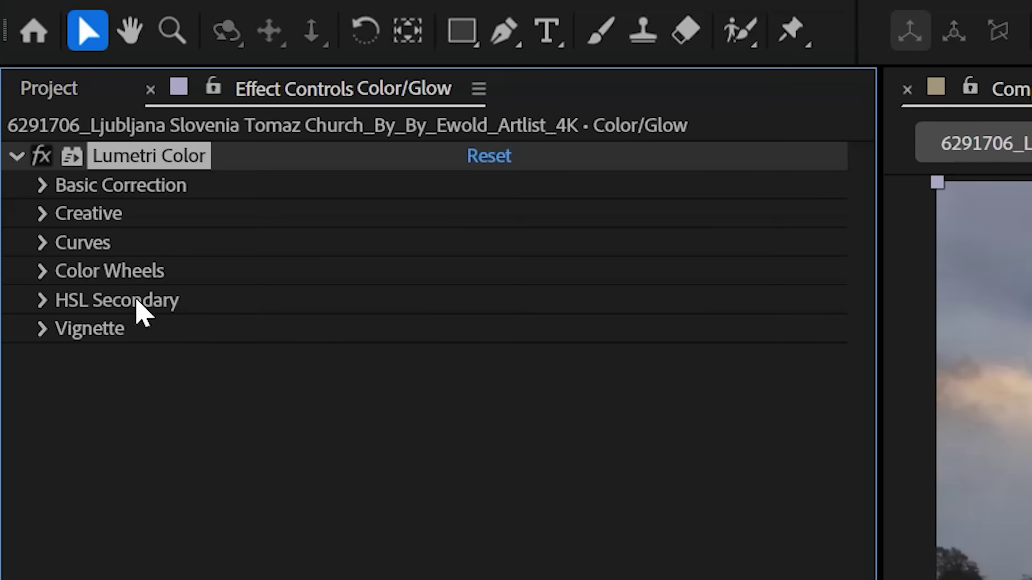
Raise the Lumetri Color RGB curve to brighten the image
left_click(41, 242)
scroll(513, 186, "down", 10)
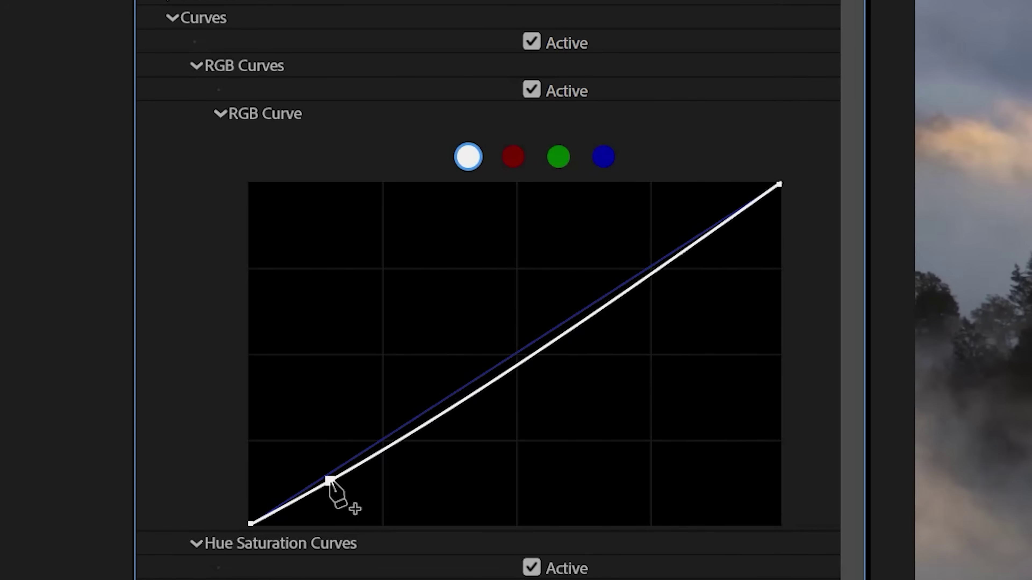
left_click_drag(523, 360, 500, 337)
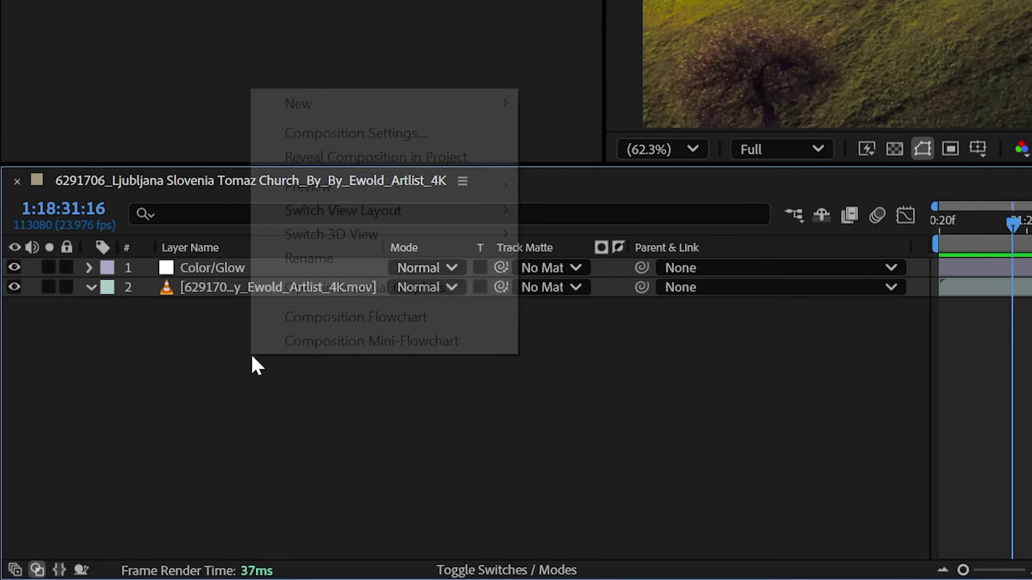
Add a Halation adjustment layer in Lighten mode and begin naming another layer Blur/
mouse_move(467, 95)
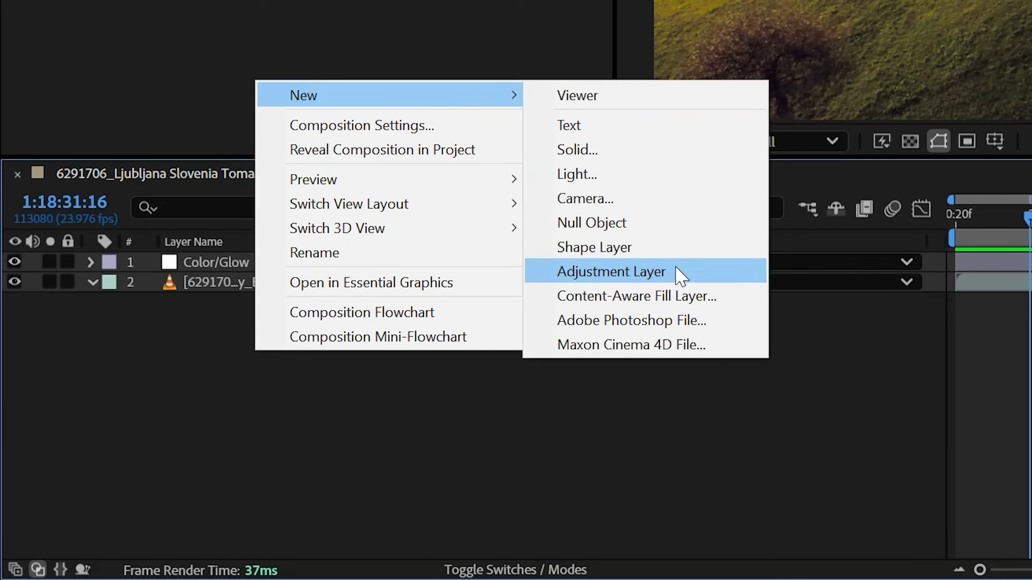
left_click(679, 277)
key("Return")
type("H")
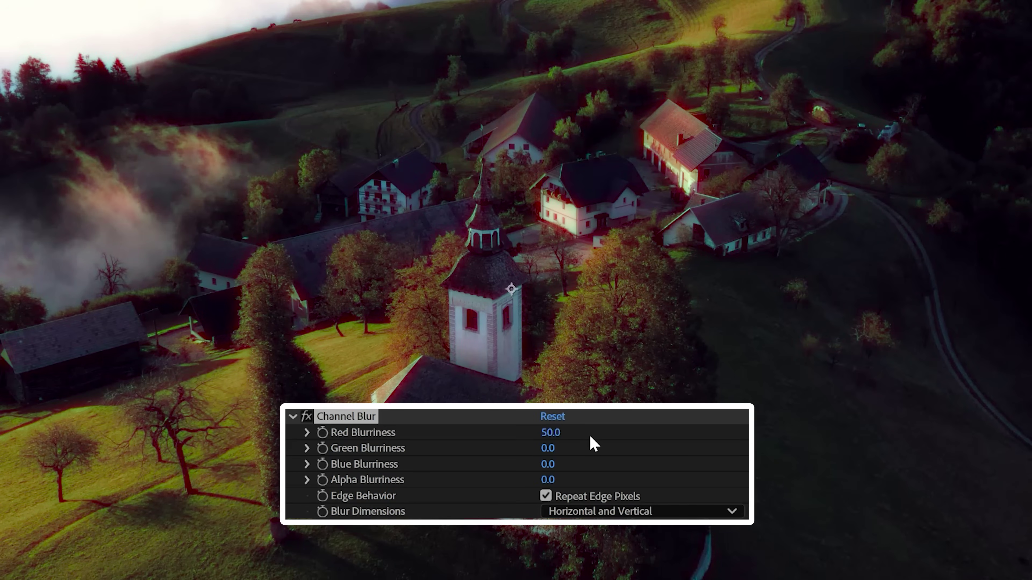
left_click(159, 230)
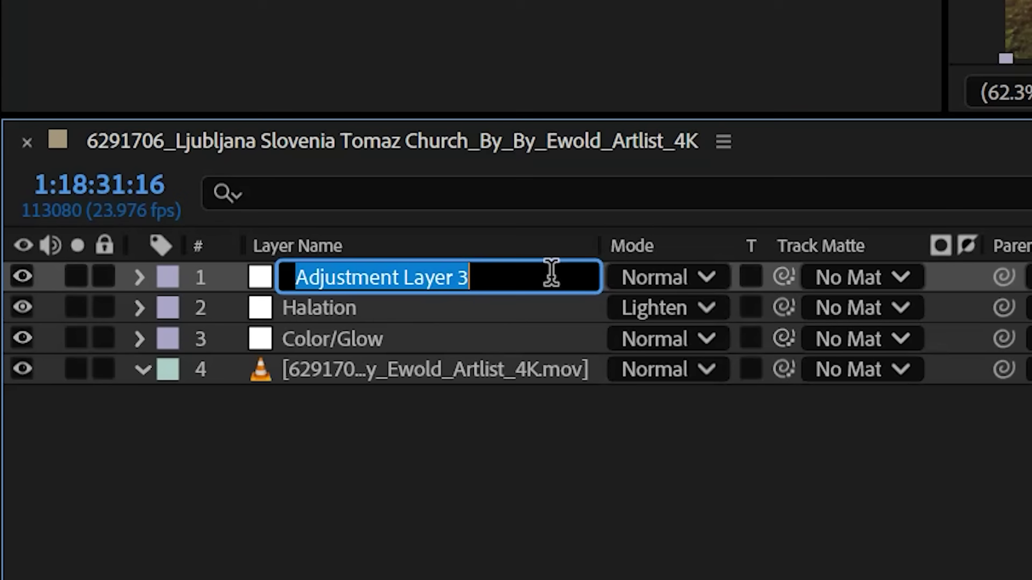
type("Blur/G")
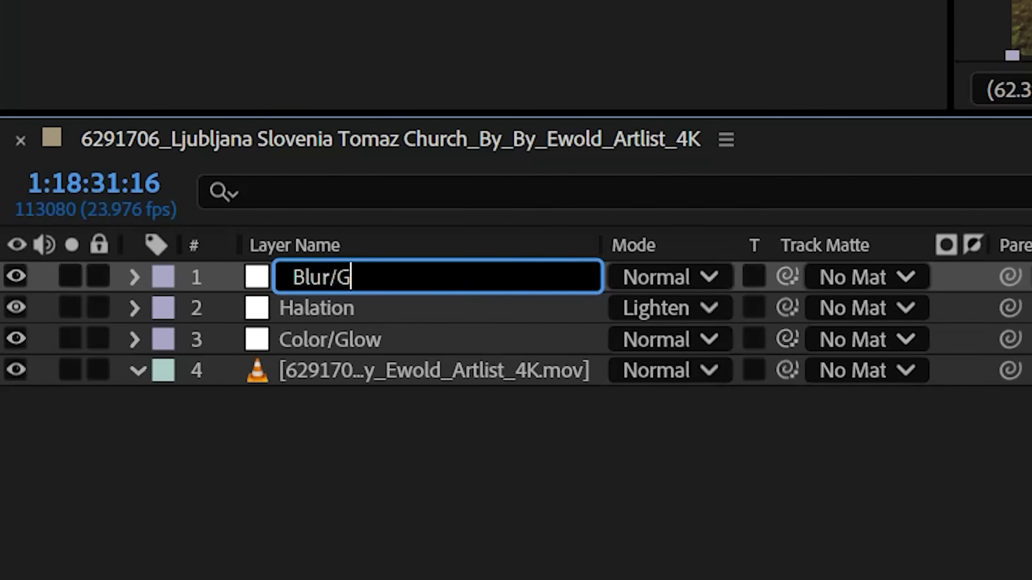
Name the layer Blur/Grain, set the box blur to about 3.1, and show grain at Final Output
type("rain")
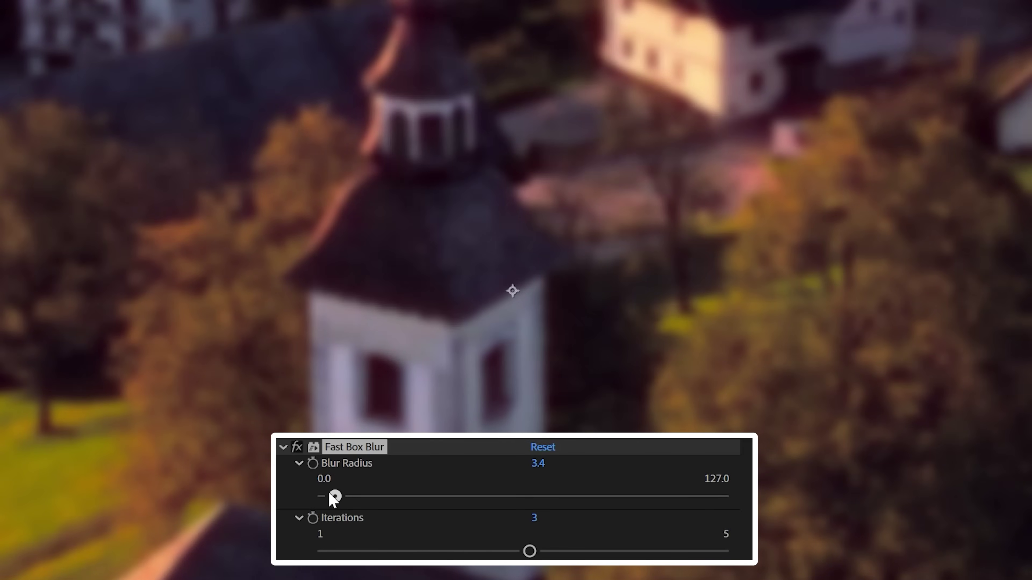
left_click_drag(329, 494, 332, 493)
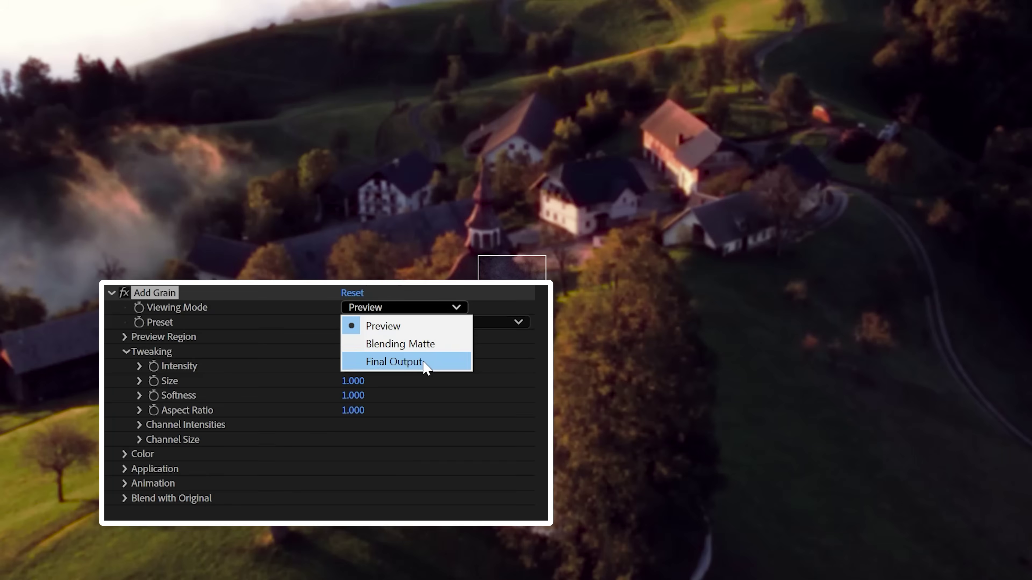
left_click(427, 364)
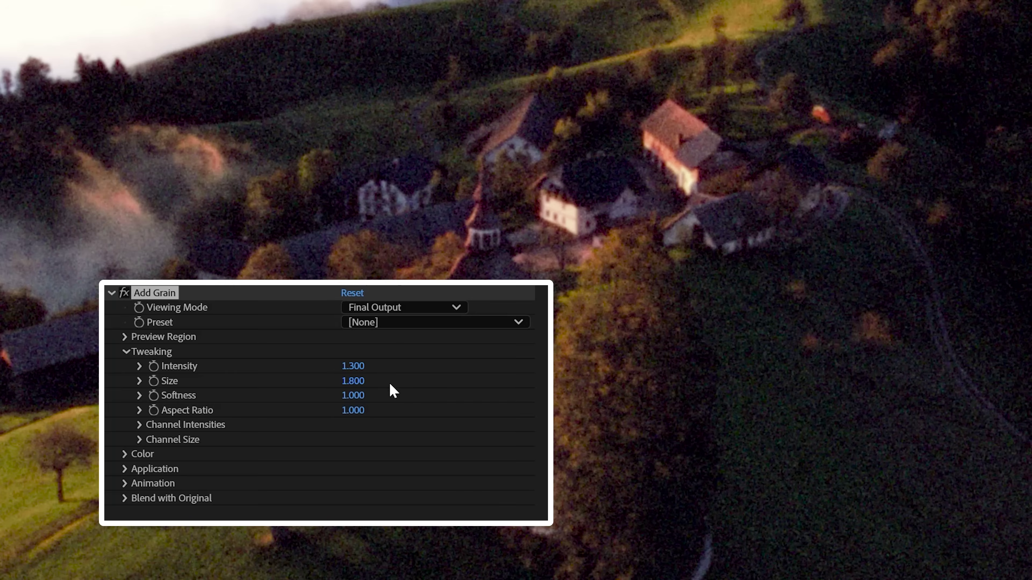
left_click(124, 454)
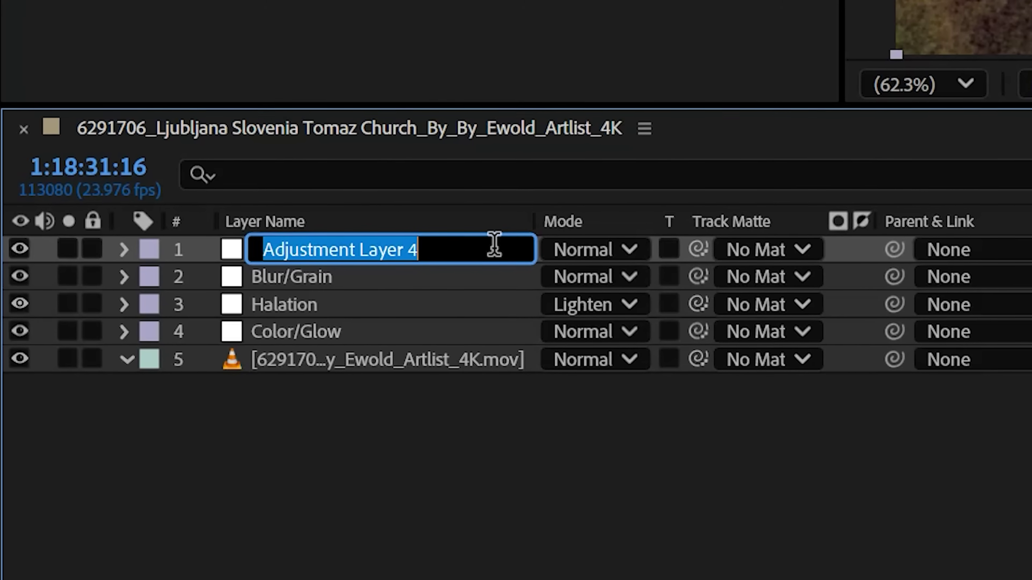
Name the layer FPS, posterize time to 18 fps, and blend the Super 8mm overlay in Multiply
type("FPS")
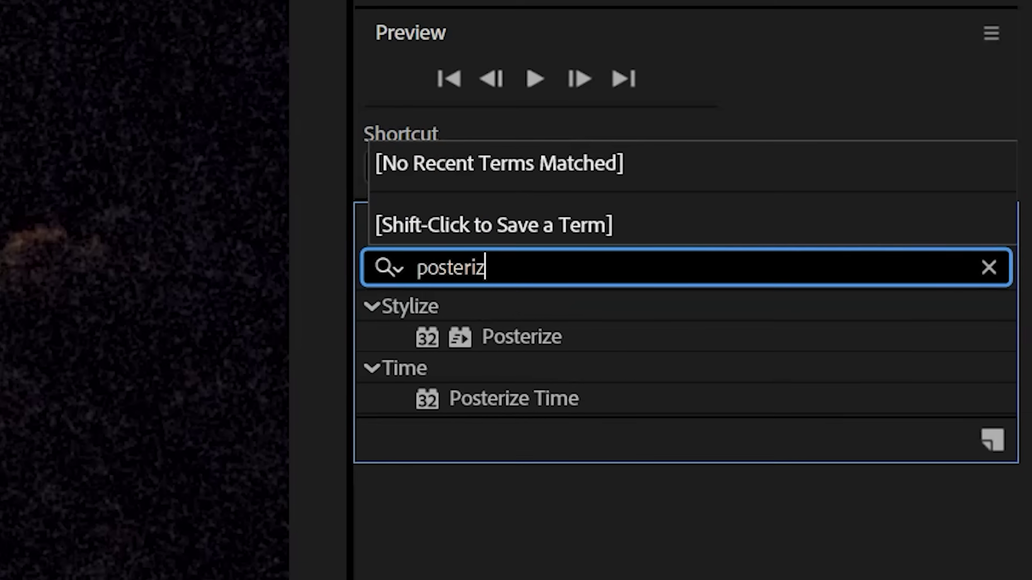
type("e ti")
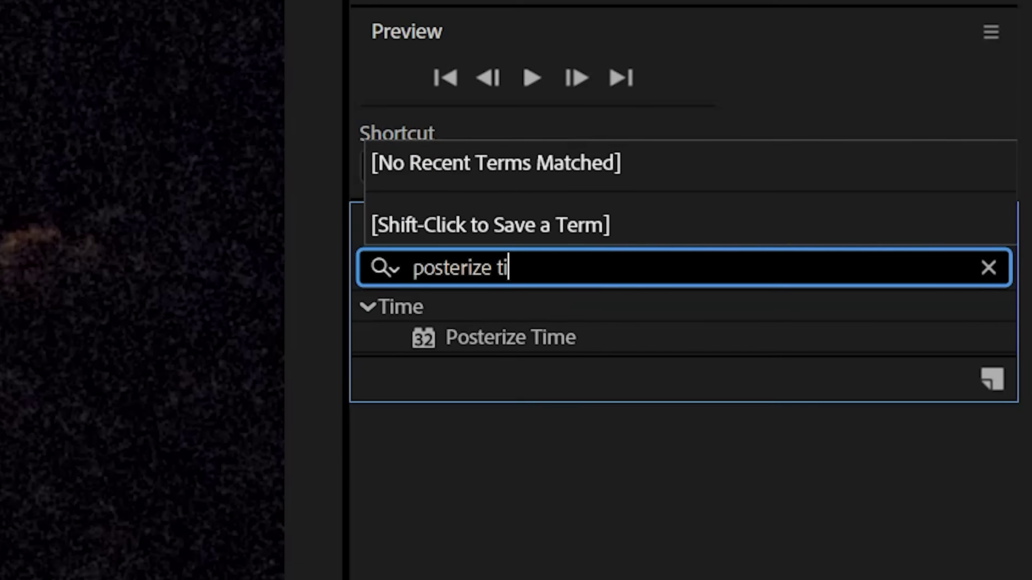
type("me")
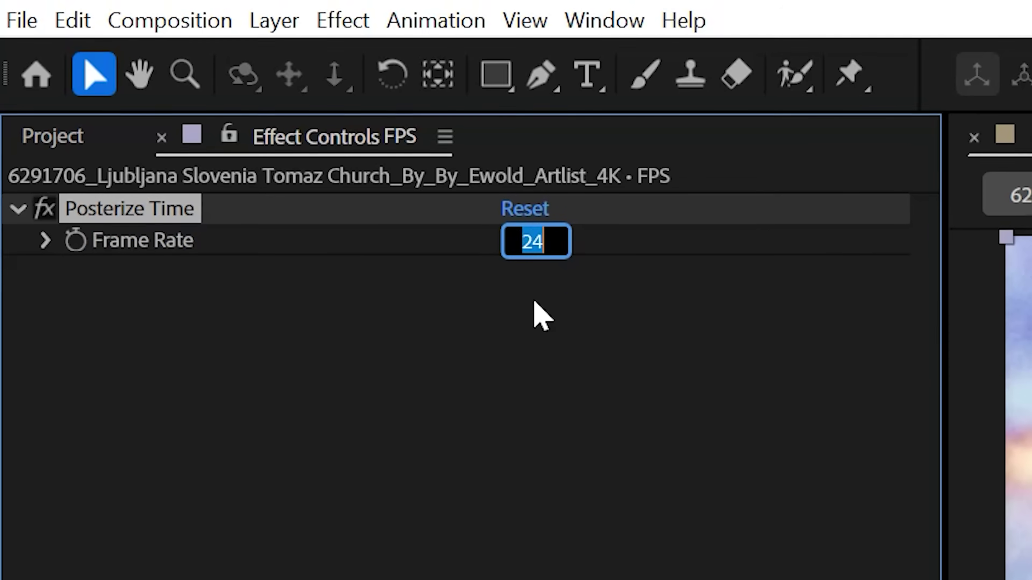
type("1")
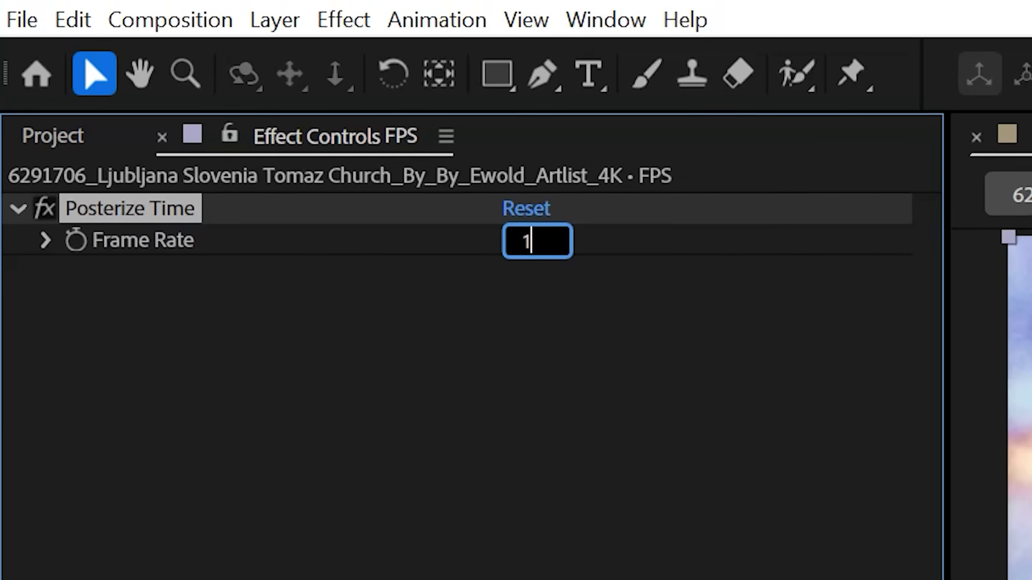
type("8")
key("Return")
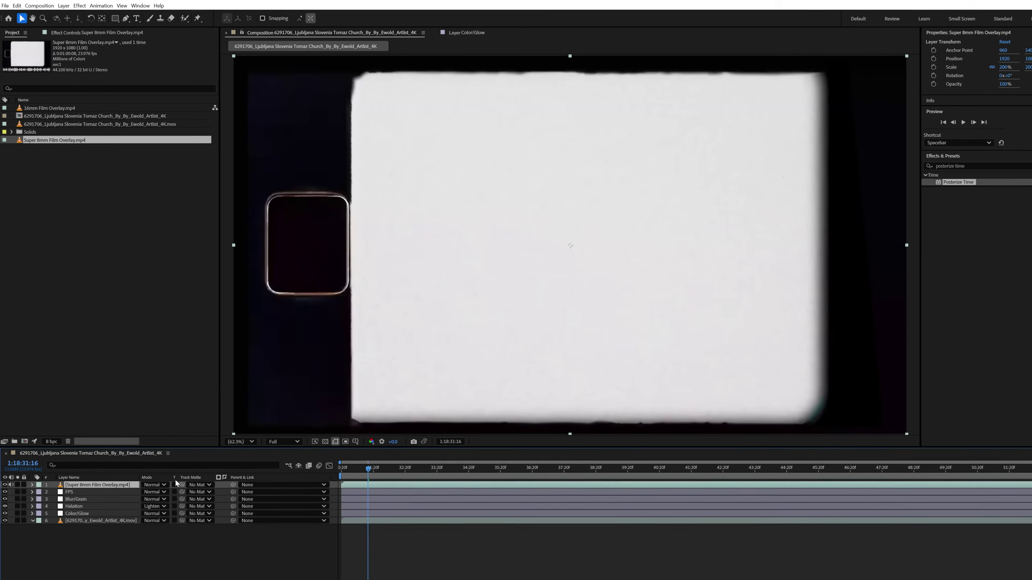
left_click(152, 480)
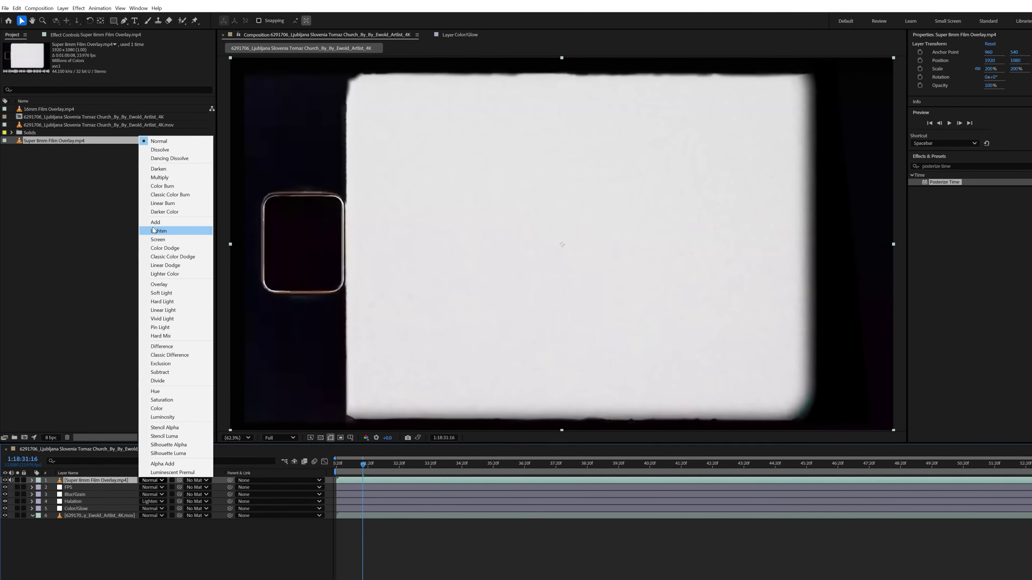
left_click(161, 178)
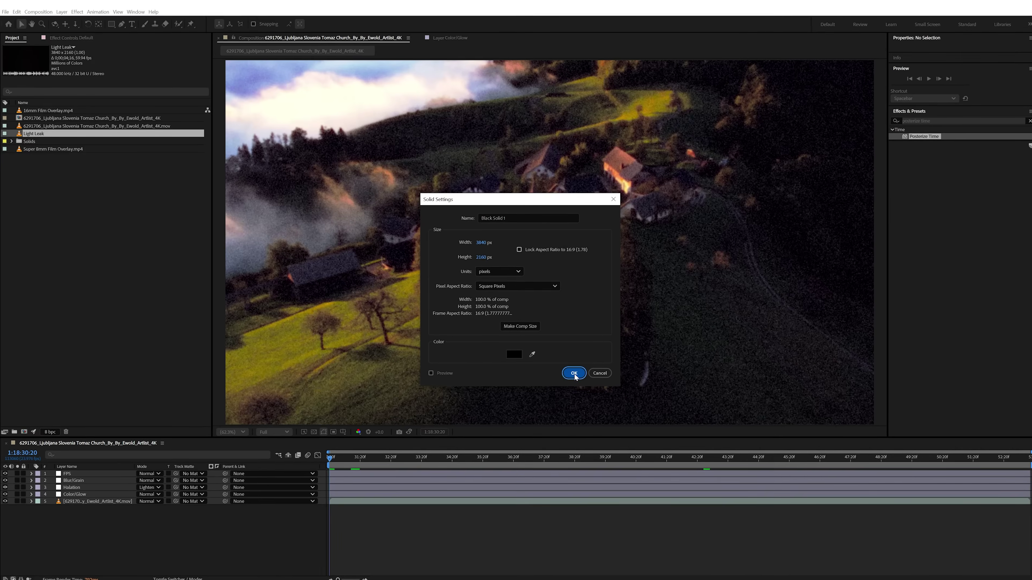
Apply the 2880 × 2160 comp size, mask a rectangular black border, and pre-compose as 8mm
left_click(657, 488)
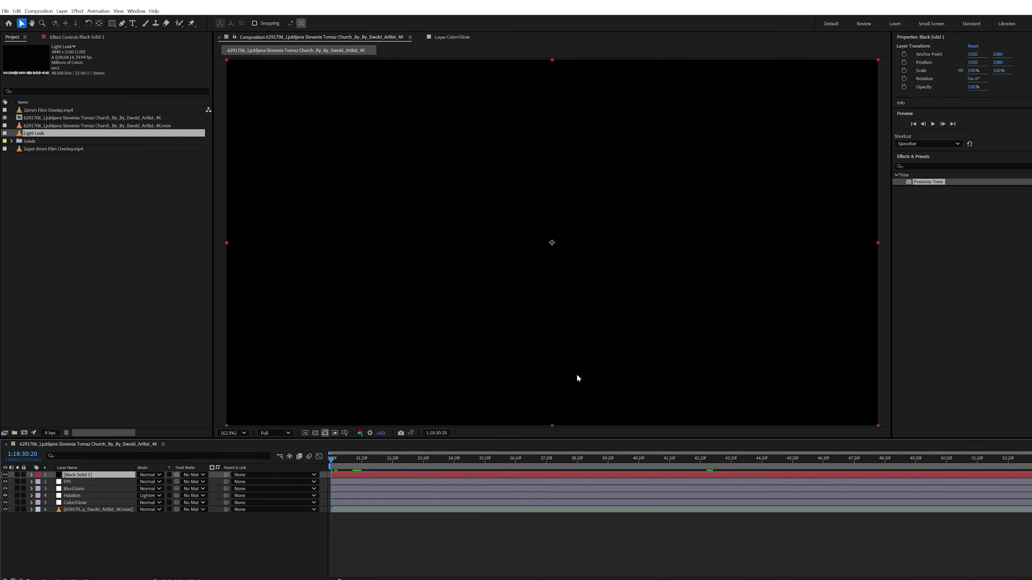
key("q")
left_click_drag(552, 243, 801, 429)
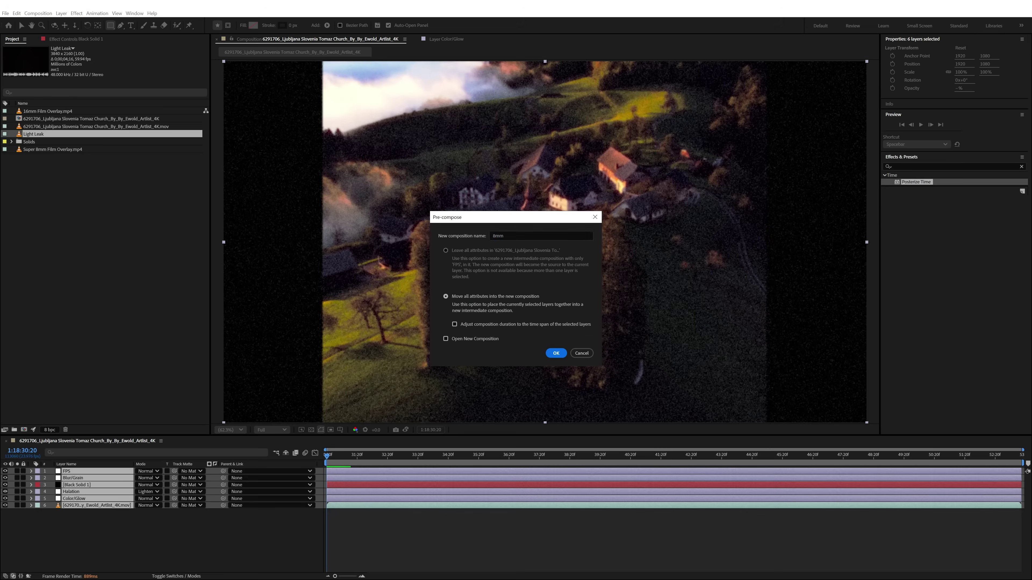
key("Return")
Add a wiggle expression to the 8mm layer's Position
left_click(51, 491, "alt")
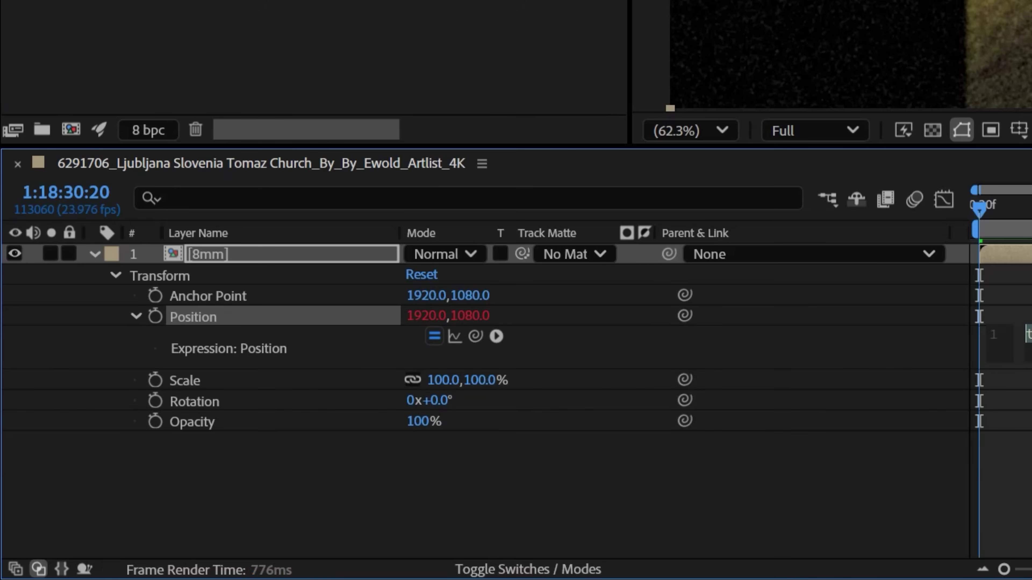
type("wiggle")
key("Return")
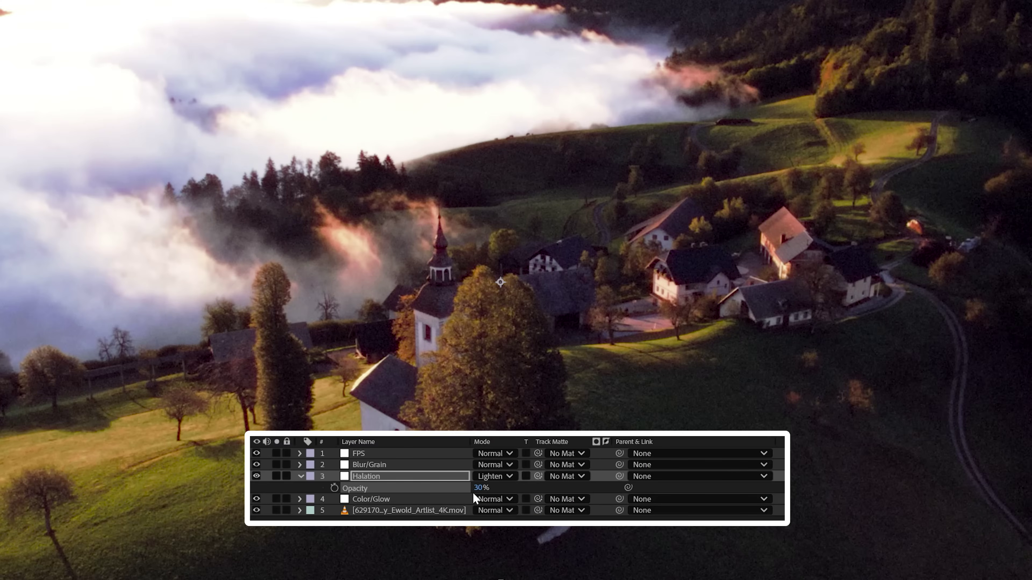
Delete the FPS layer and set the 16mm Film Overlay to Multiply
left_click(424, 454)
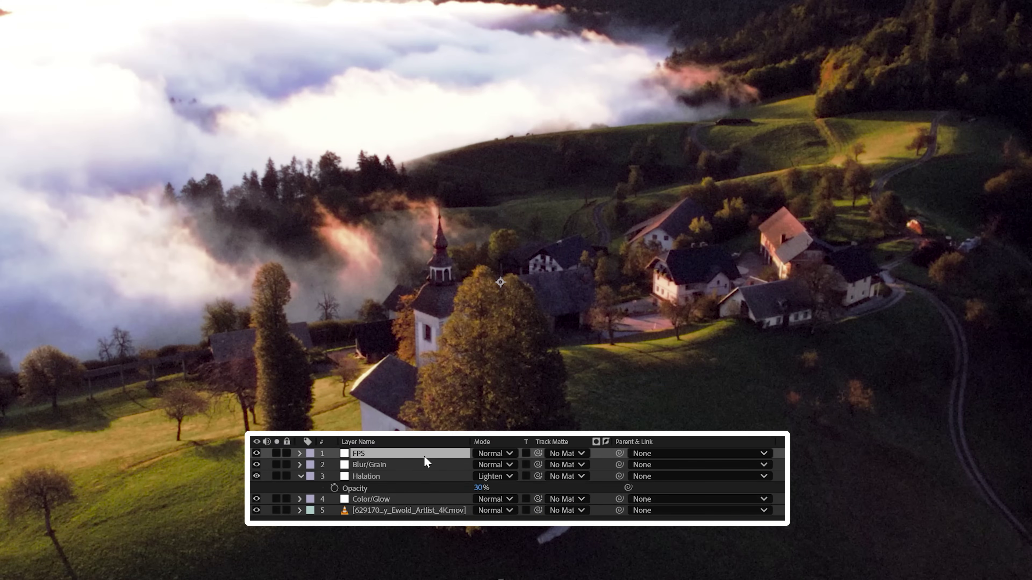
key("Delete")
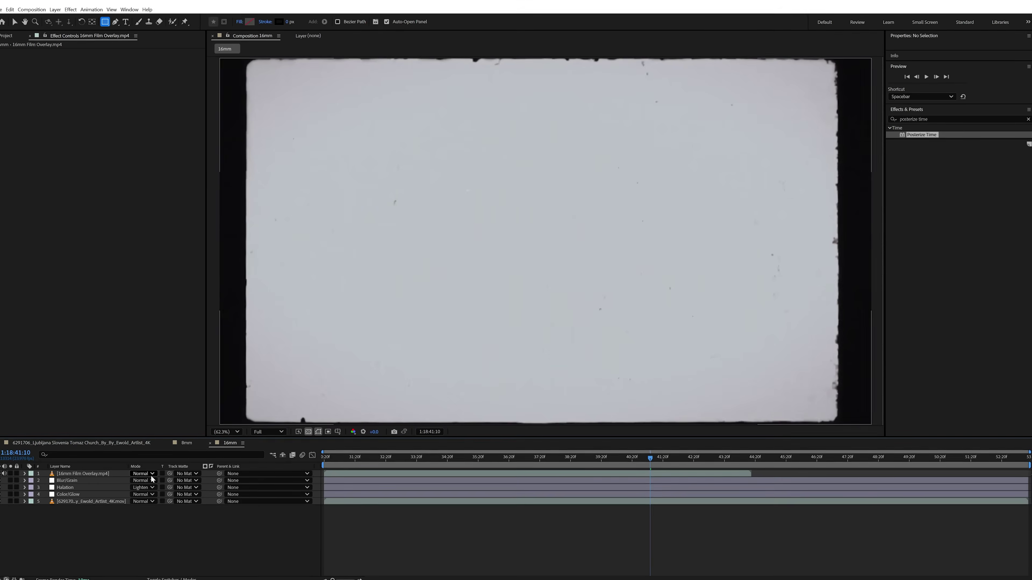
left_click(152, 473)
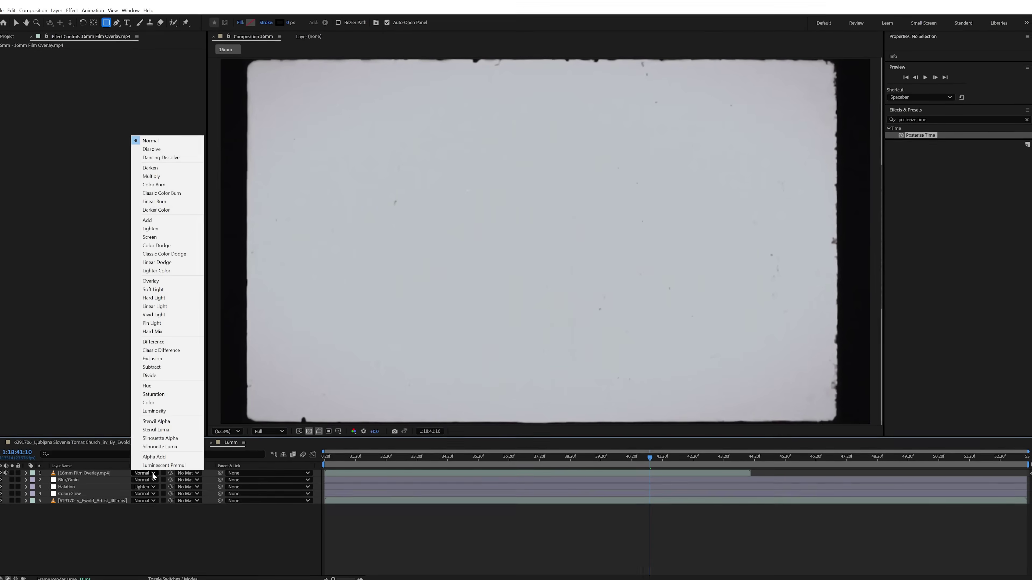
left_click(176, 182)
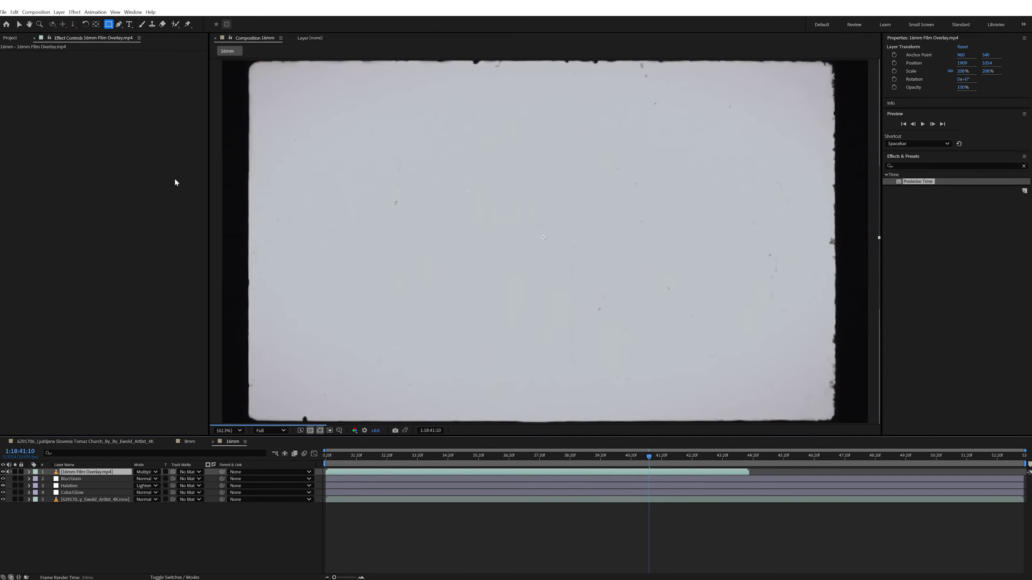